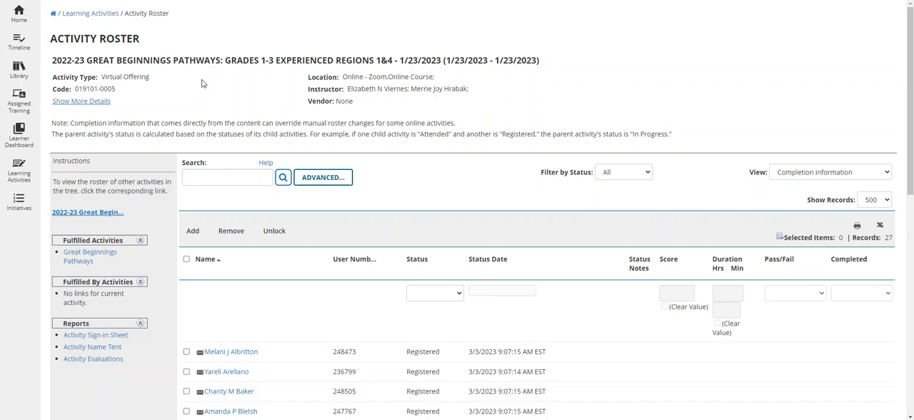
- Select the first six registrants in the 1/23/2023 activity roster
left_click_drag(398, 60, 442, 60)
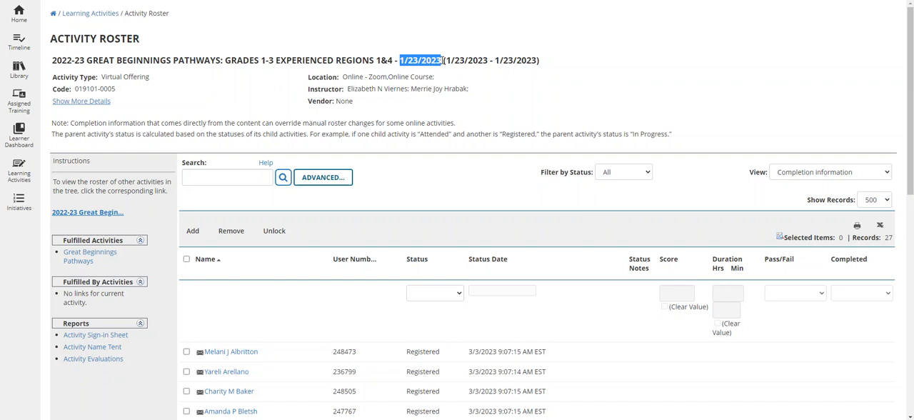
left_click(460, 105)
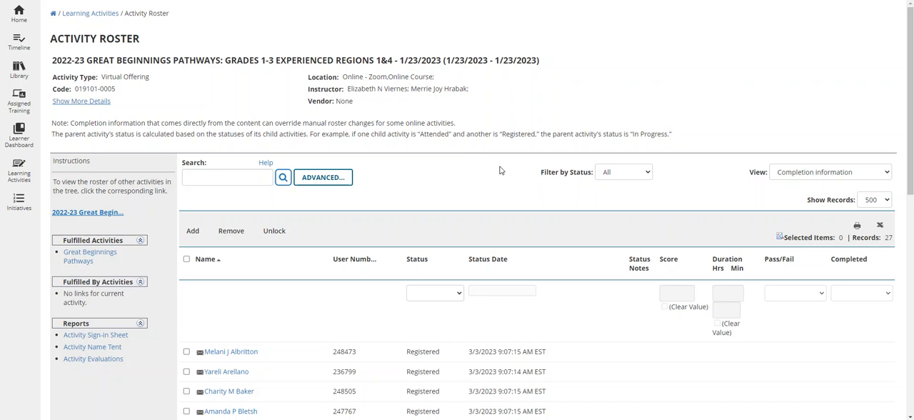
scroll(499, 170, "down", 3)
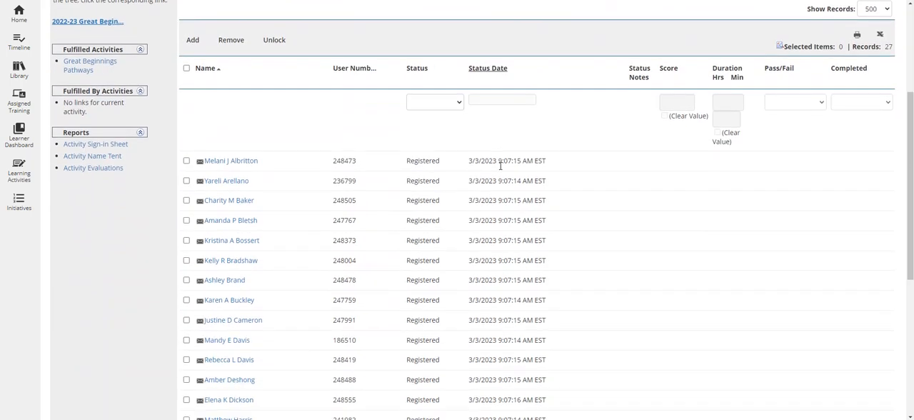
scroll(292, 148, "down", 1)
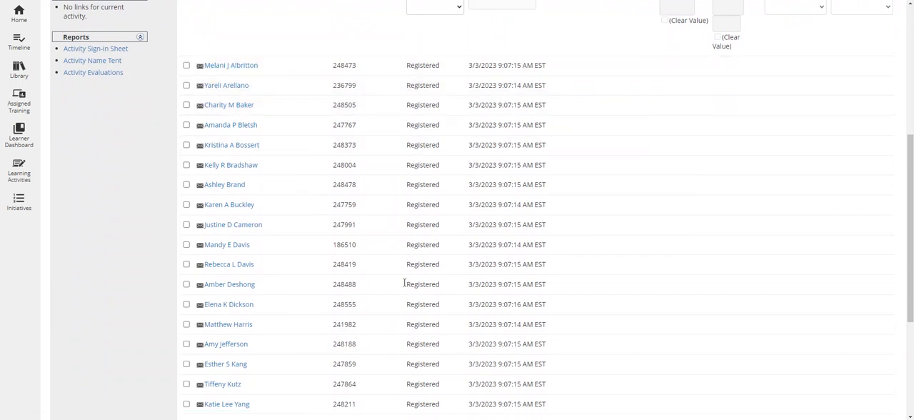
left_click(186, 65)
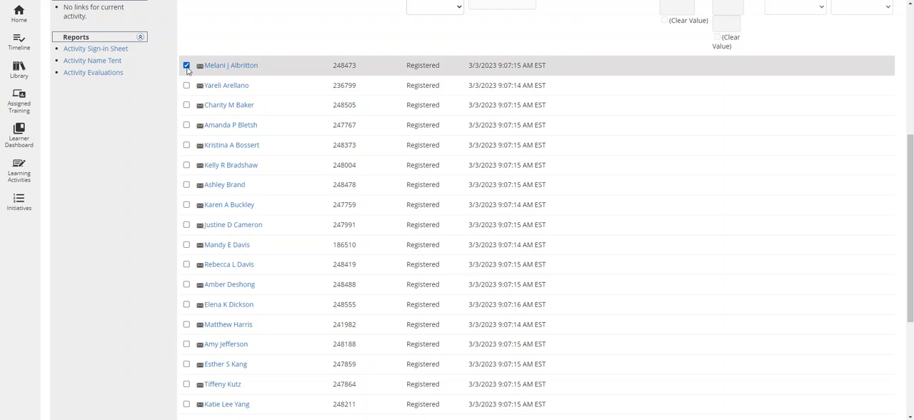
left_click(186, 86)
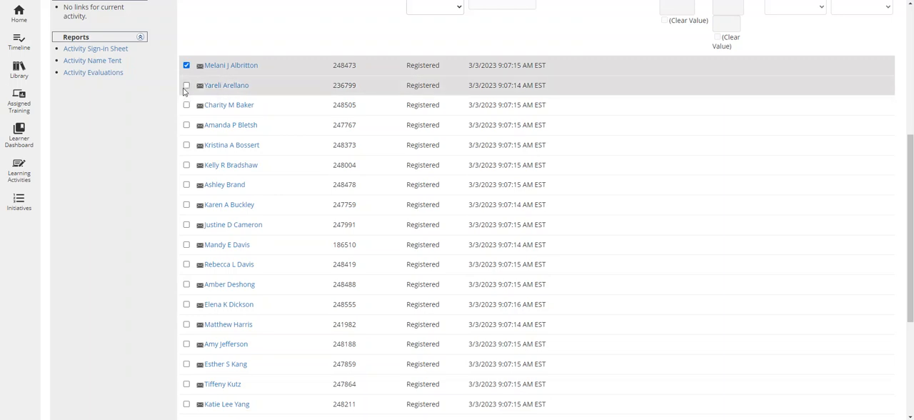
left_click(187, 105)
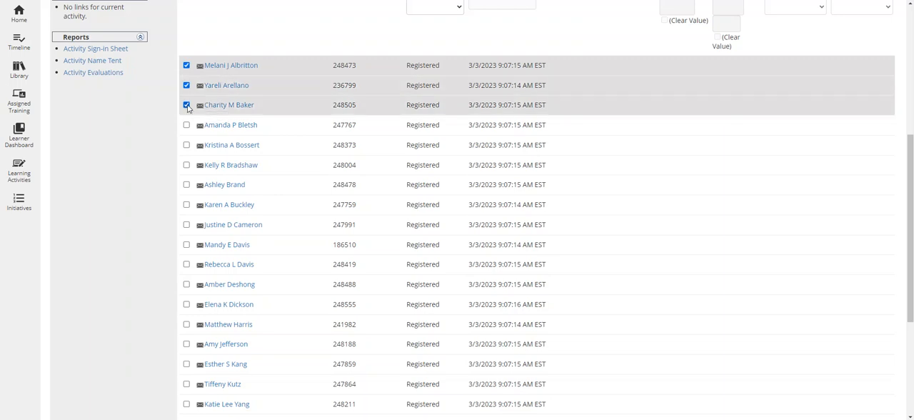
left_click(186, 125)
left_click(186, 145)
left_click(186, 165)
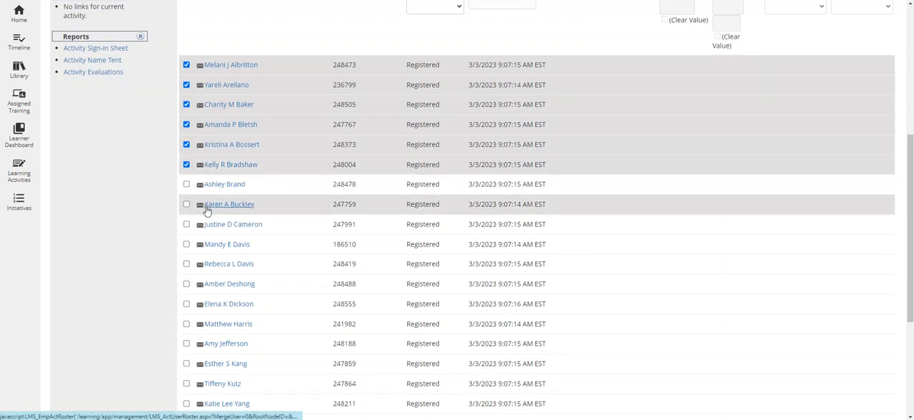
- Add the roster's 10th, 16th through 19th, 21st and 22nd registrants to the selection
scroll(203, 207, "down", 1)
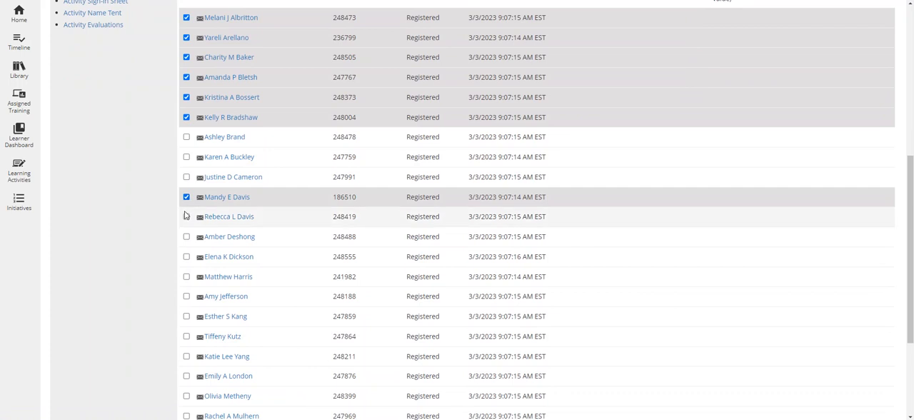
scroll(183, 247, "down", 1)
left_click(186, 270)
scroll(255, 256, "down", 3)
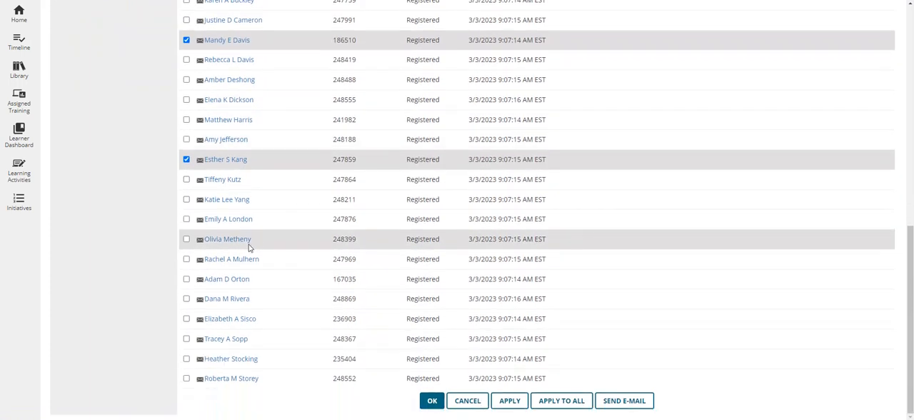
left_click(186, 179)
left_click(186, 200)
left_click(186, 219)
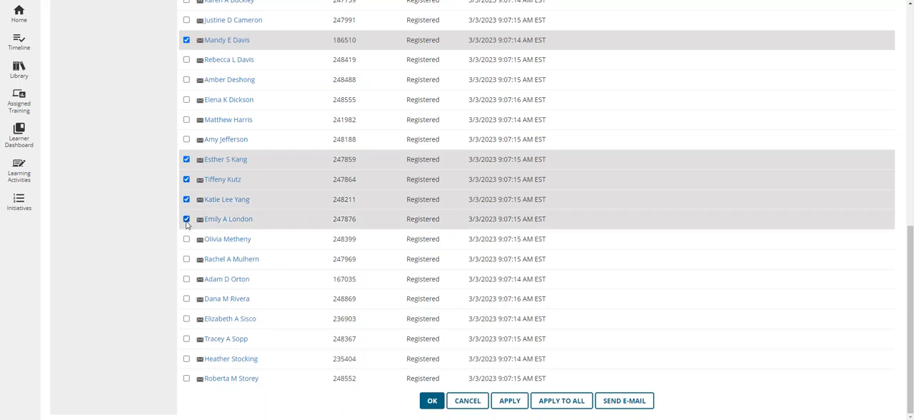
left_click(187, 259)
left_click(187, 279)
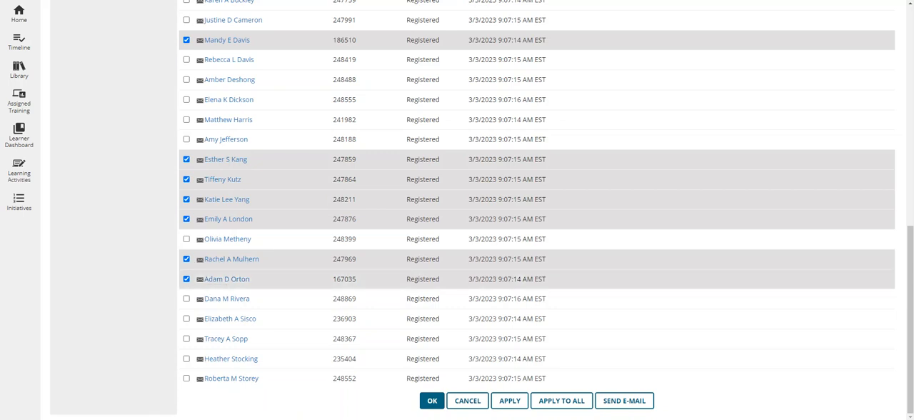
left_click(186, 359)
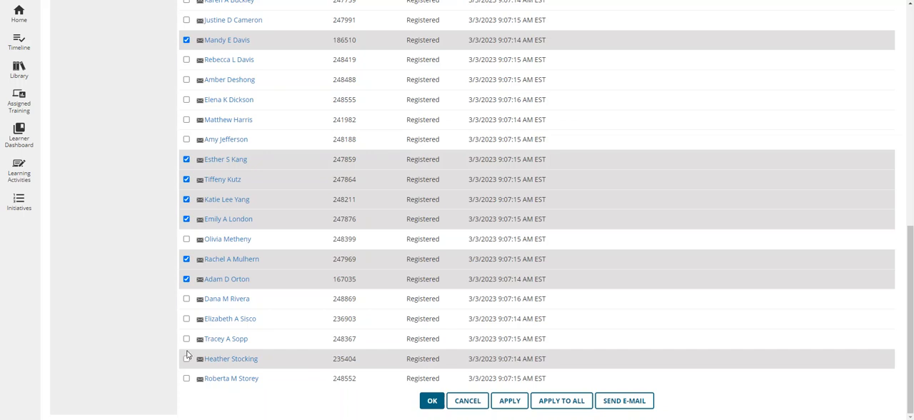
- Choose Attended as the status and Yes for Completed for the selected registrants
scroll(399, 316, "up", 4)
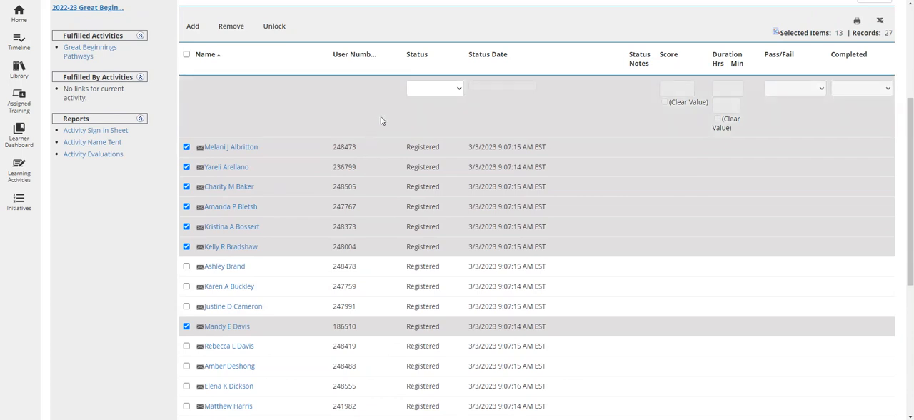
double_click(439, 55)
left_click(417, 90)
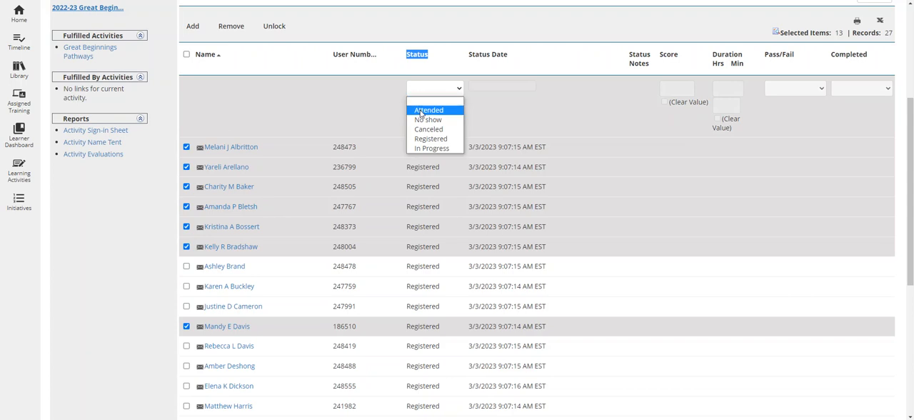
left_click(420, 111)
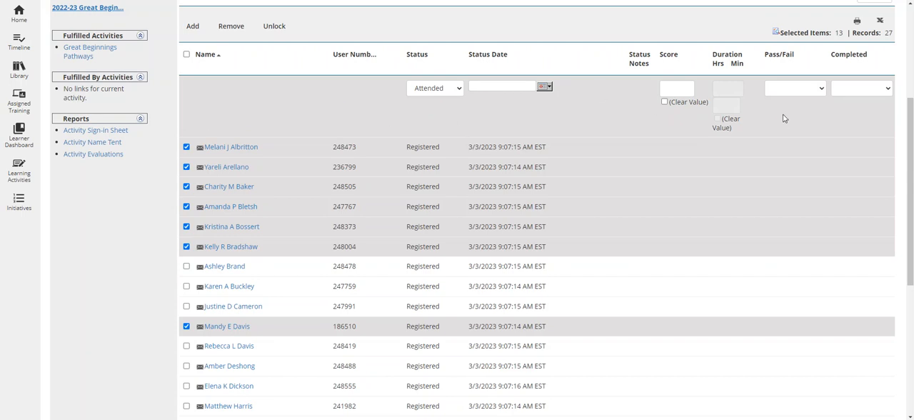
left_click_drag(877, 62, 830, 60)
left_click(883, 88)
left_click(863, 119)
- Apply the attendance and completion values to the selected registrants and review the updated roster
scroll(379, 207, "down", 1)
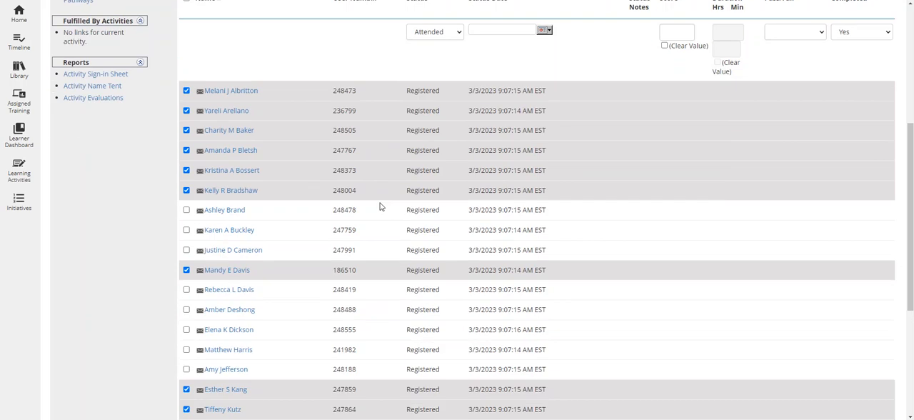
scroll(379, 206, "down", 4)
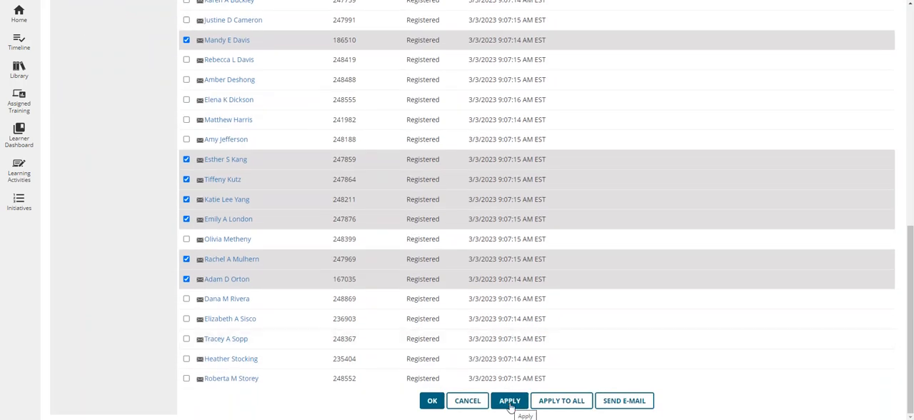
left_click(509, 404)
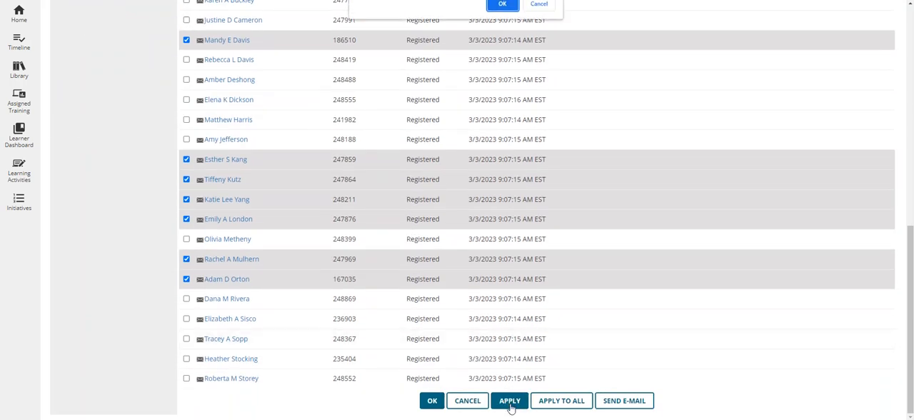
left_click(501, 5)
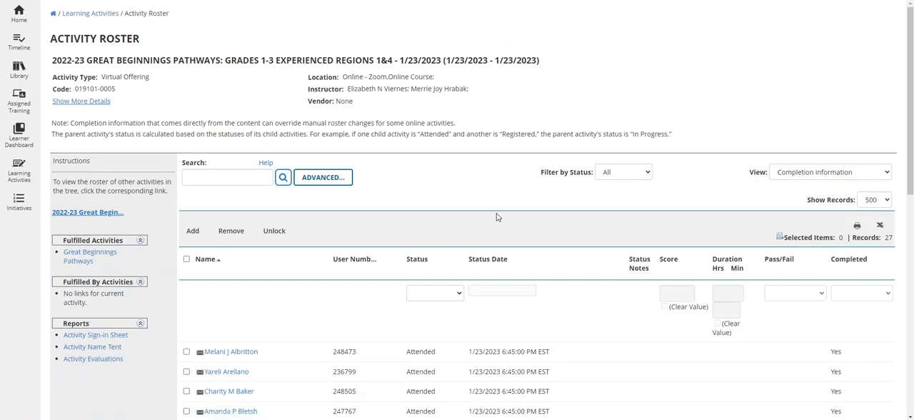
scroll(472, 207, "down", 4)
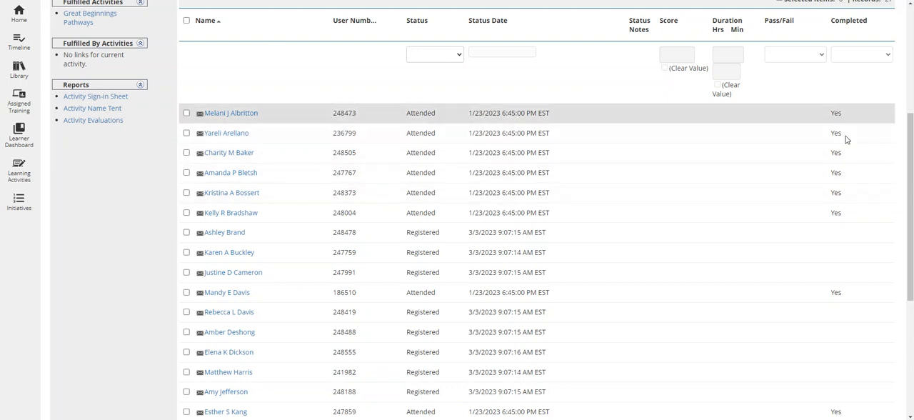
scroll(575, 163, "up", 3)
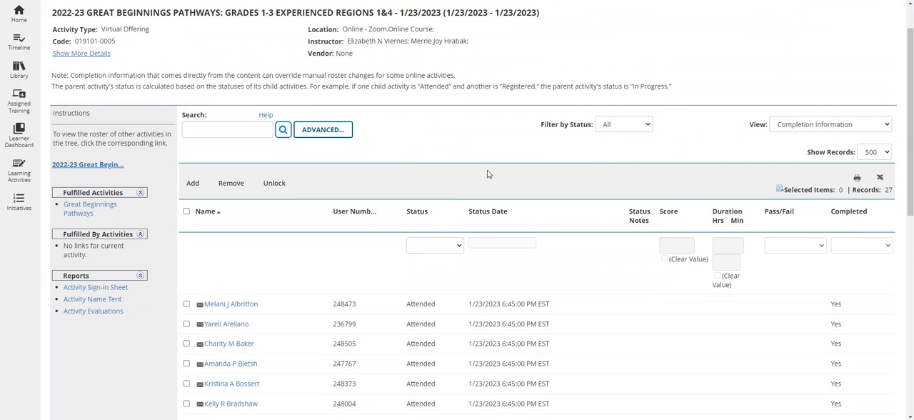
- Filter the roster by status to list only people who are still Registered
left_click_drag(541, 127, 594, 127)
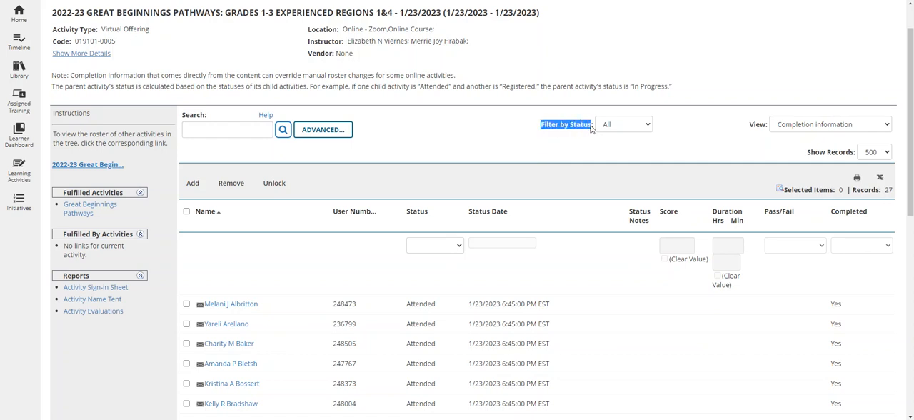
left_click(620, 160)
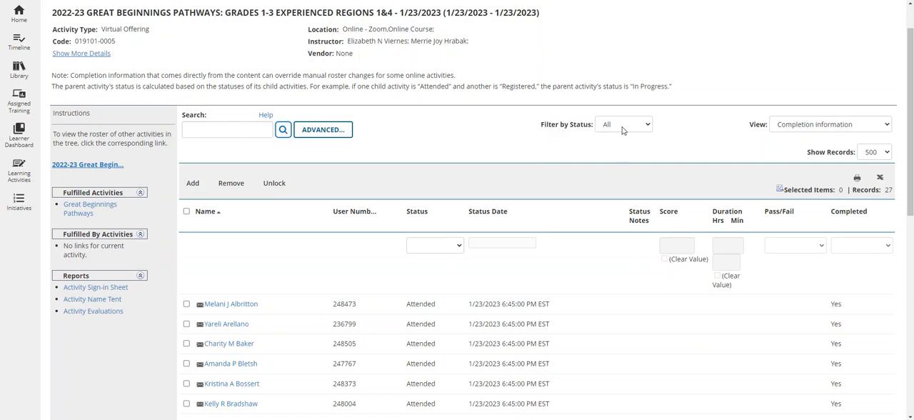
left_click(622, 127)
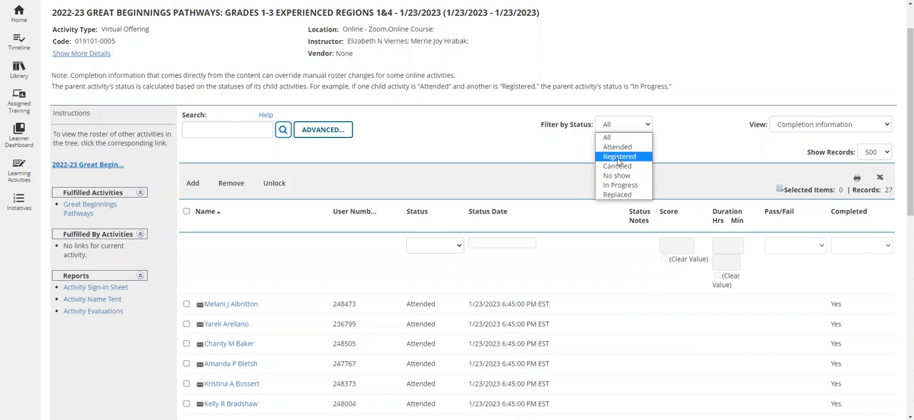
left_click(618, 158)
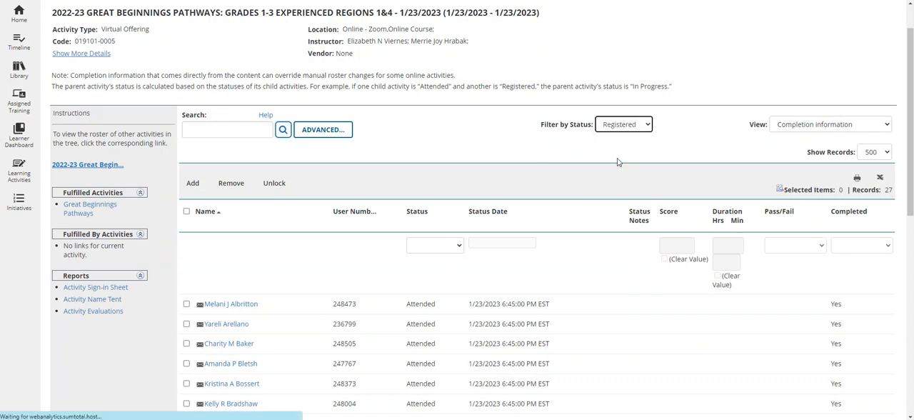
scroll(409, 175, "down", 3)
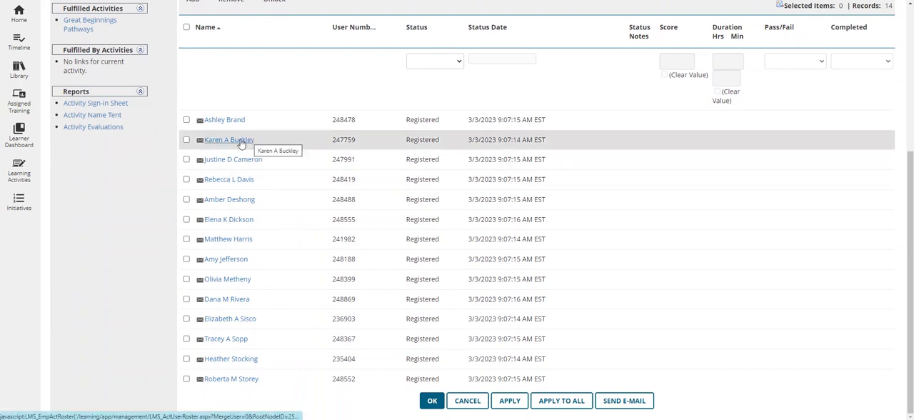
- Select every registrant in the filtered roster and apply the No show status to them
scroll(242, 143, "up", 1)
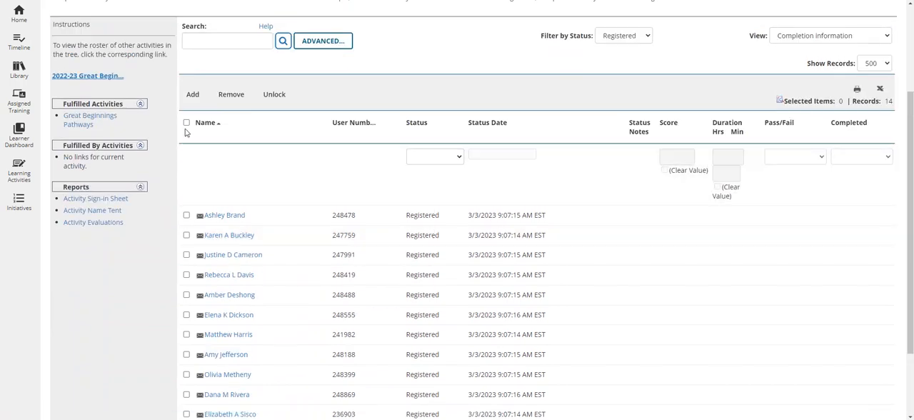
left_click(187, 123)
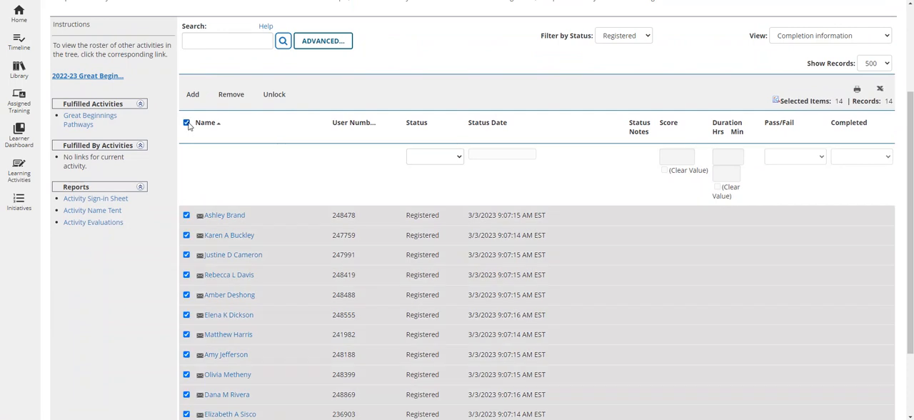
scroll(189, 126, "down", 1)
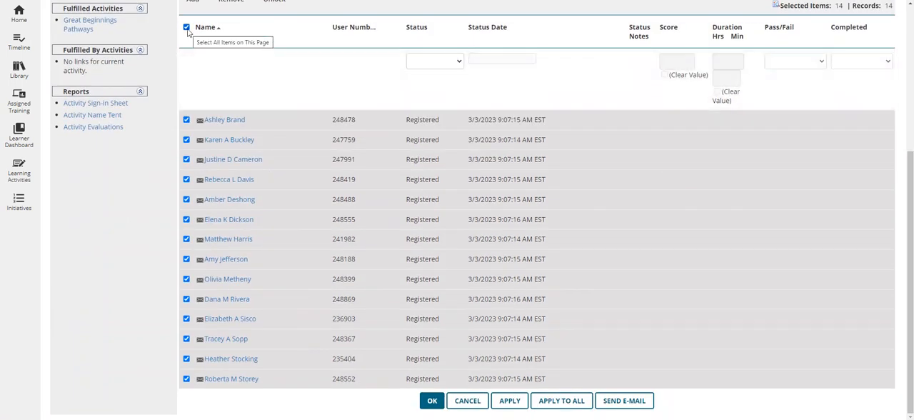
left_click(417, 64)
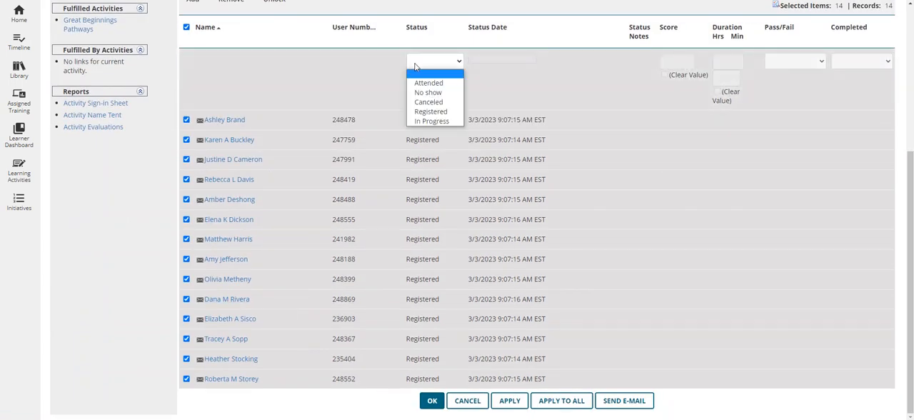
left_click(422, 92)
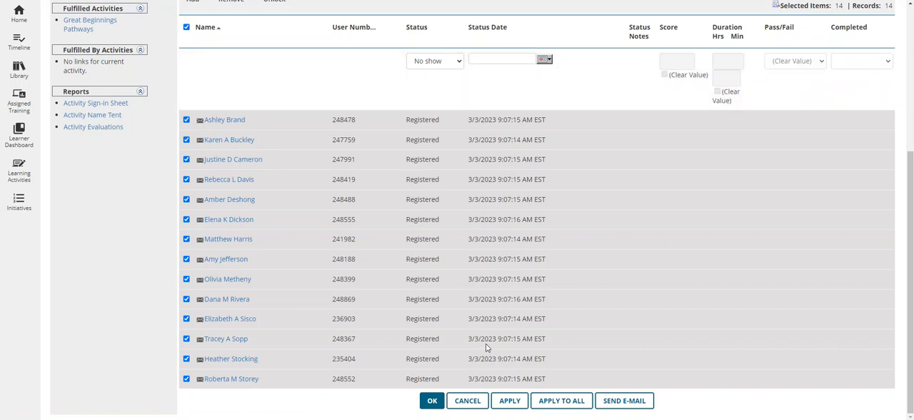
left_click(509, 401)
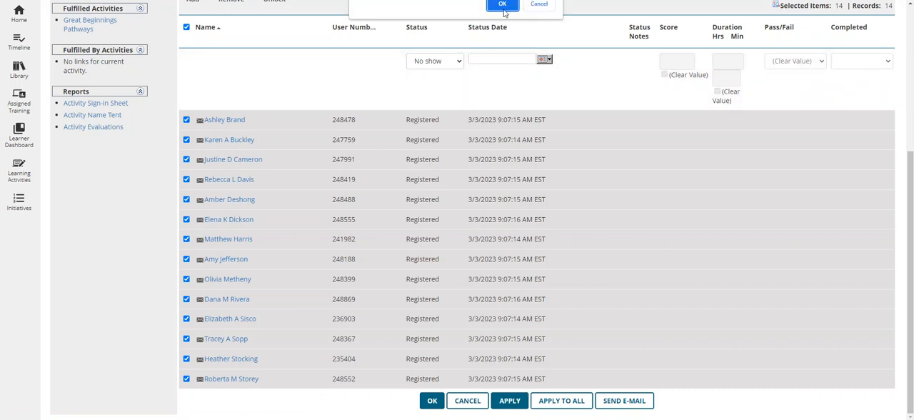
left_click(502, 5)
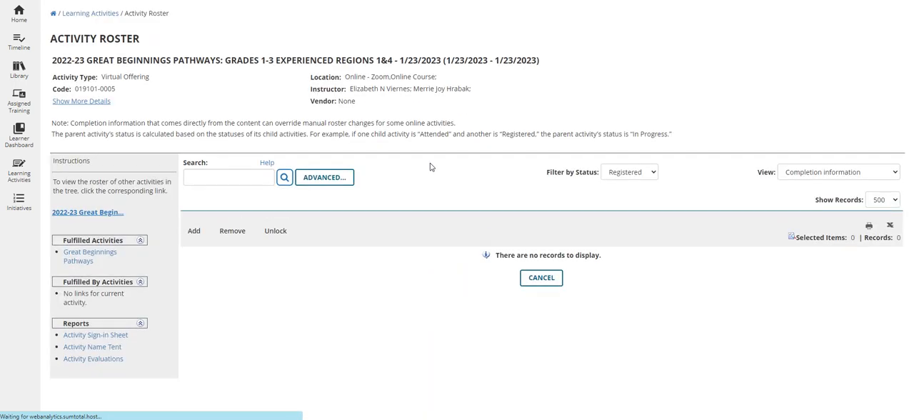
- Set the roster's status filter to All and review every registrant's status and completion value
left_click(632, 177)
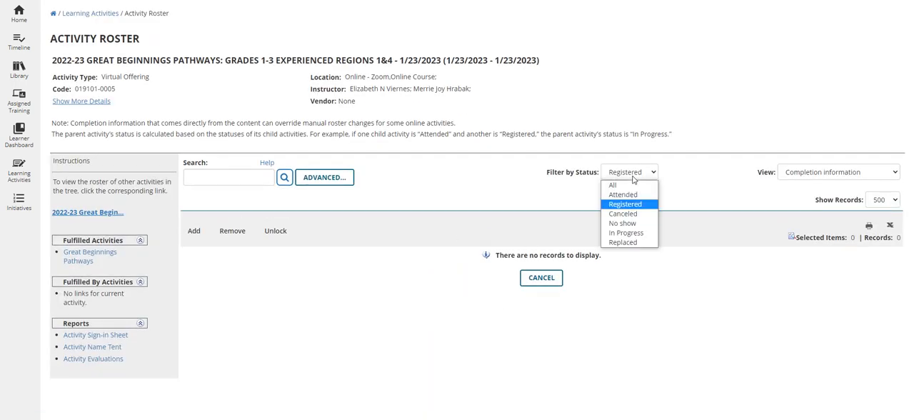
left_click(632, 185)
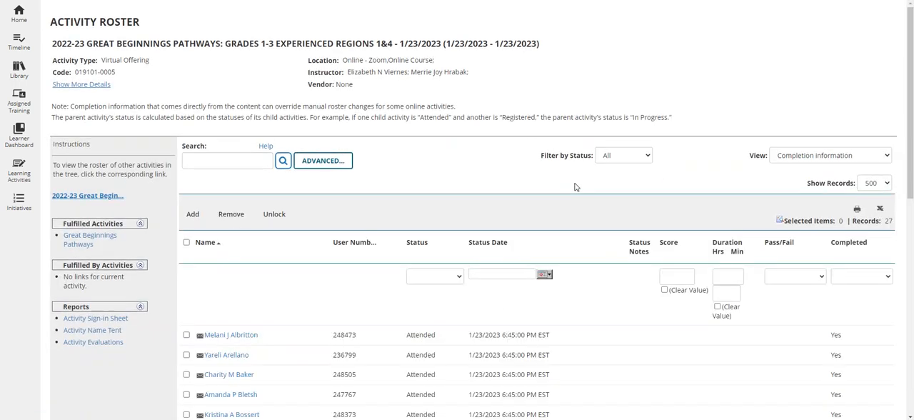
scroll(455, 283, "down", 6)
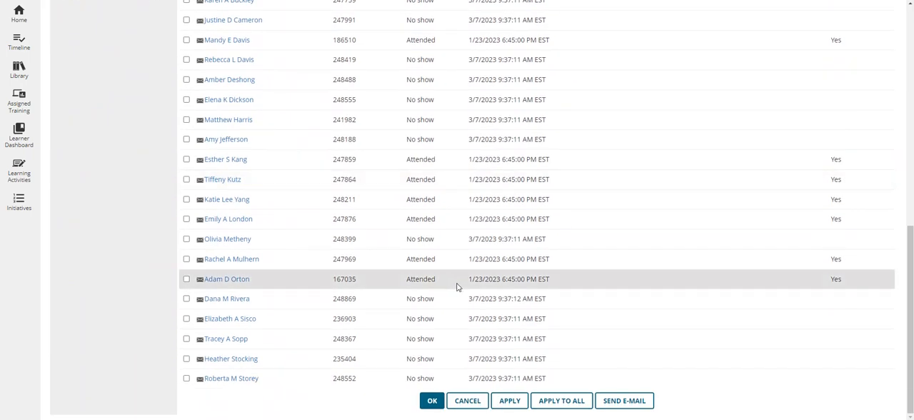
scroll(457, 286, "up", 7)
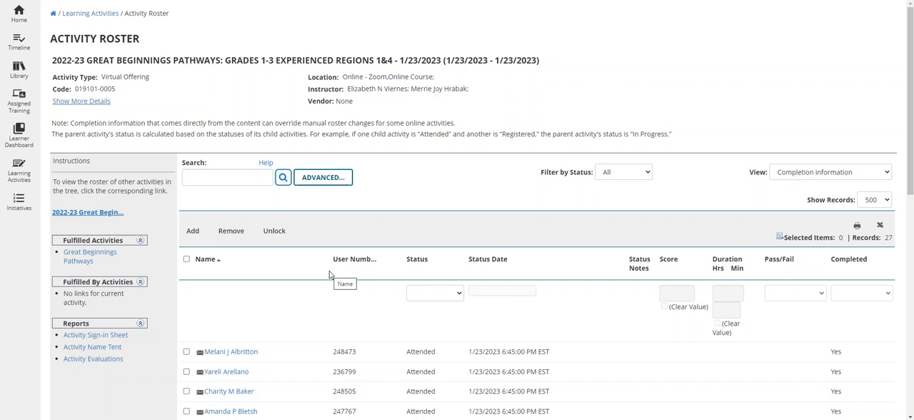
scroll(307, 282, "down", 3)
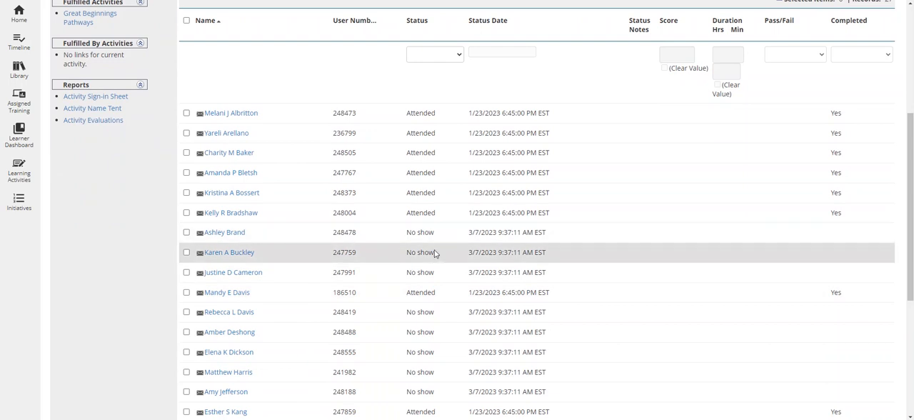
left_click(186, 233)
scroll(388, 353, "down", 2)
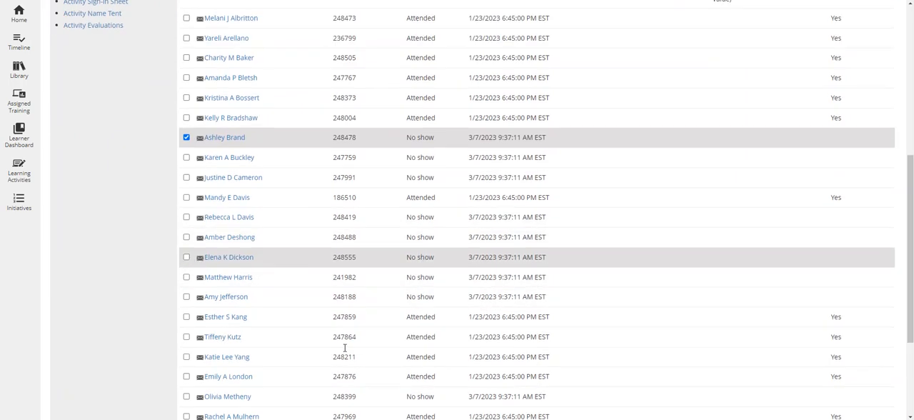
scroll(427, 142, "up", 3)
left_click(427, 103)
left_click(426, 105)
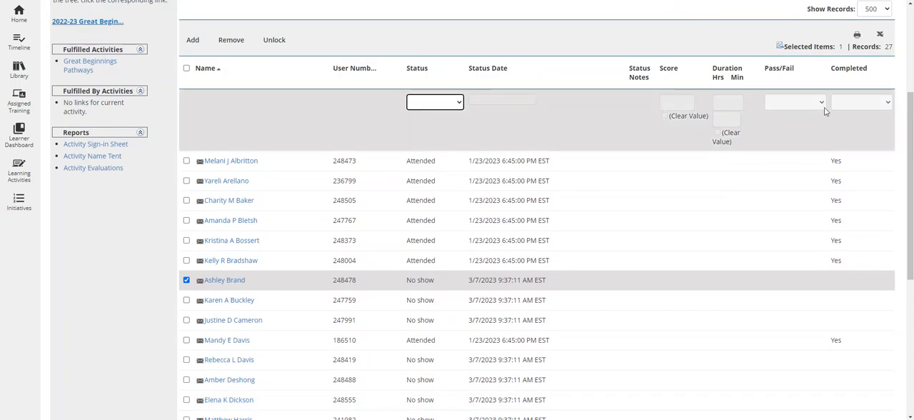
left_click(186, 279)
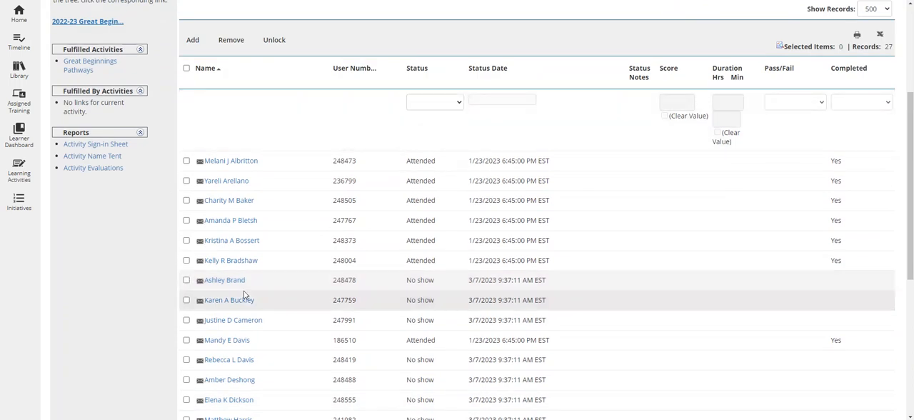